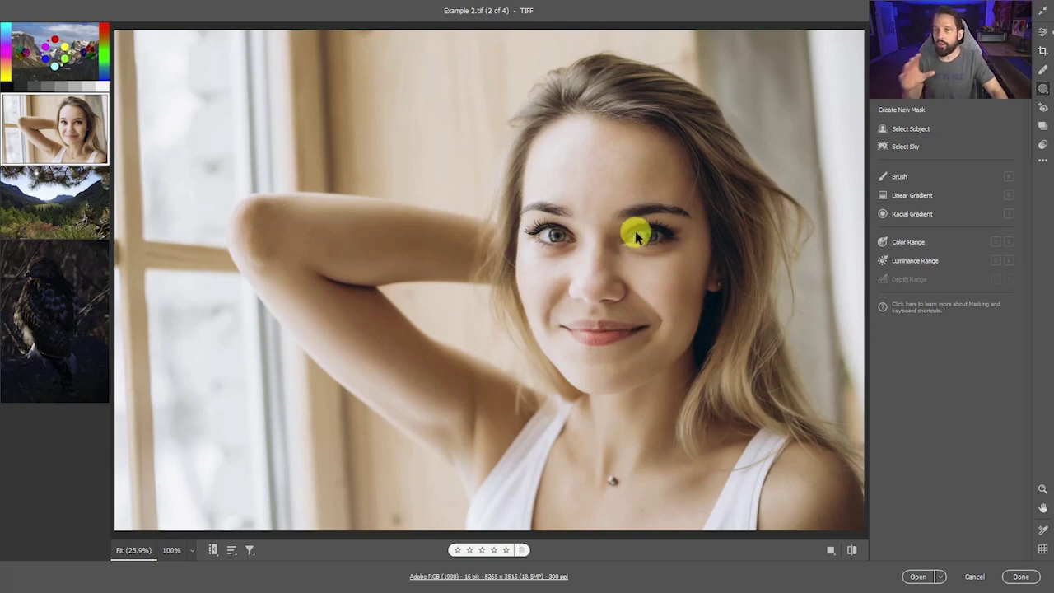
# Step: Add Mask 1 of the woman with Select Subject and reset all its sliders to 0
pyautogui.click(921, 132)
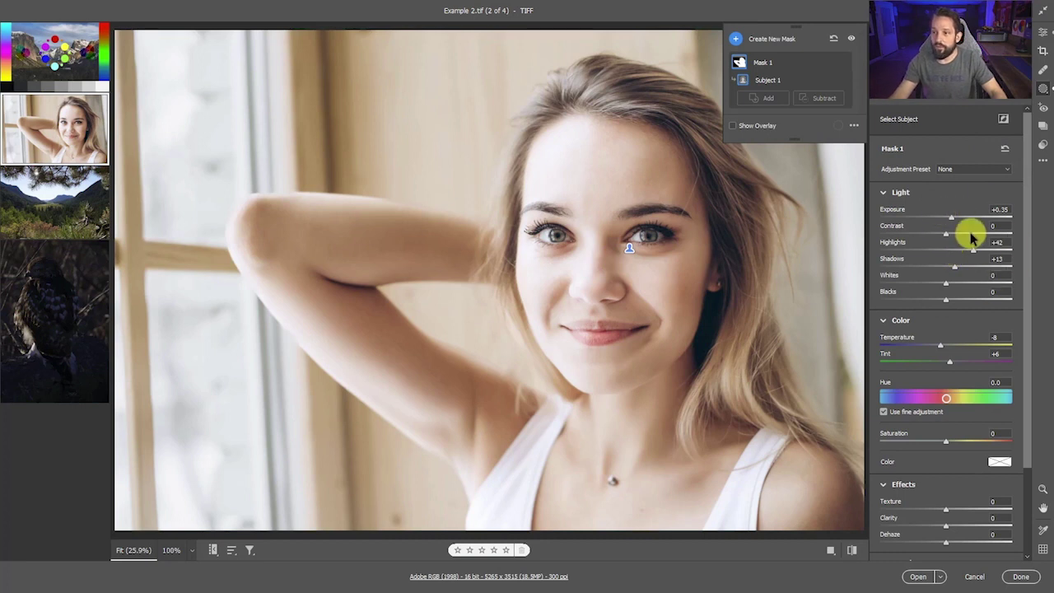
pyautogui.scroll(-3, 967, 247)
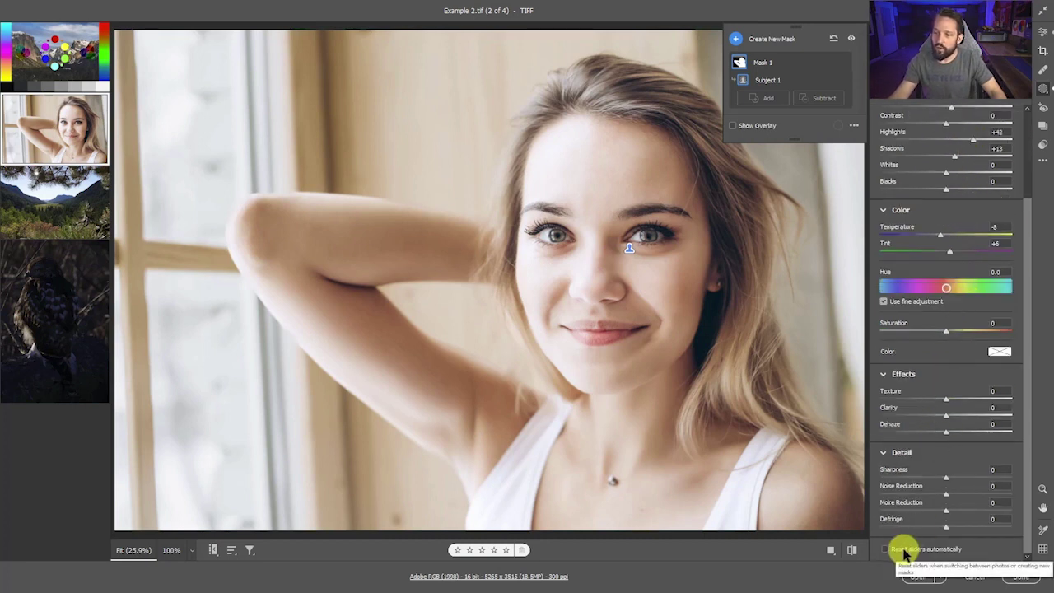
pyautogui.scroll(3, 912, 395)
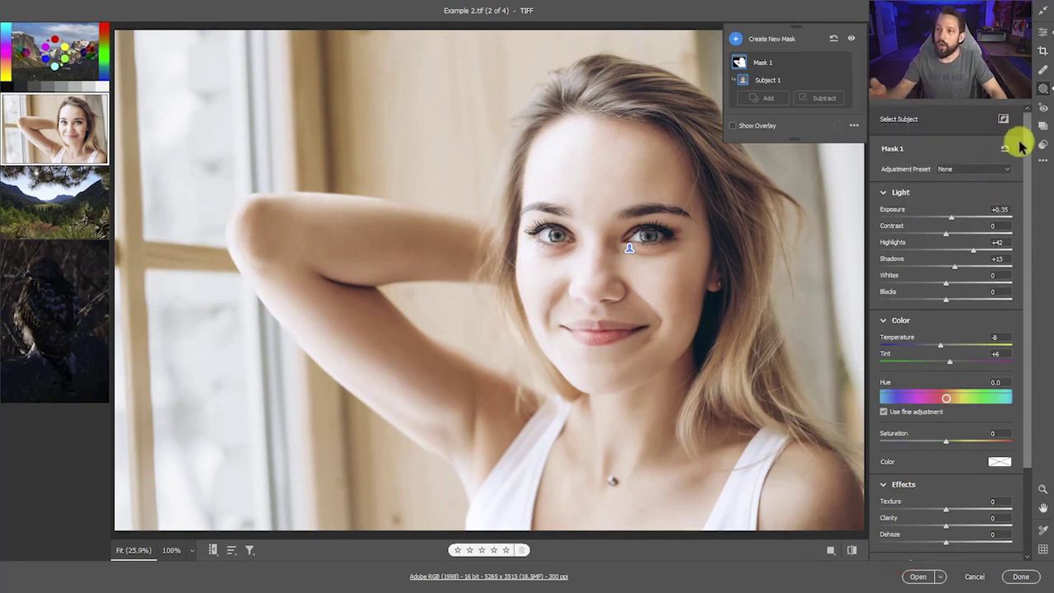
pyautogui.click(1005, 148)
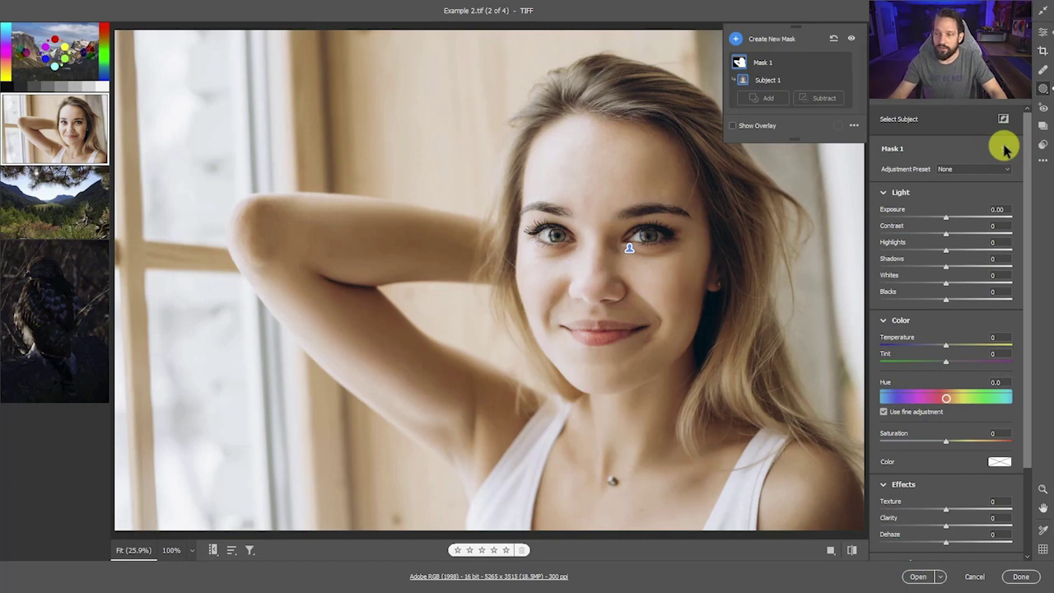
pyautogui.moveTo(738, 64)
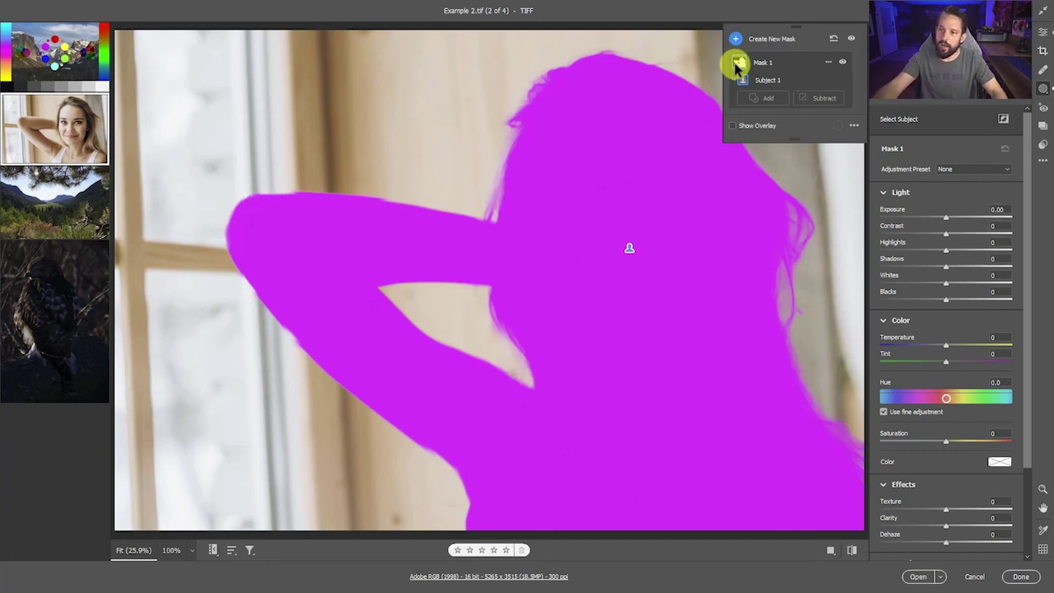
# Step: Turn on Show Overlay so Mask 1 appears as a coloured overlay
pyautogui.click(758, 127)
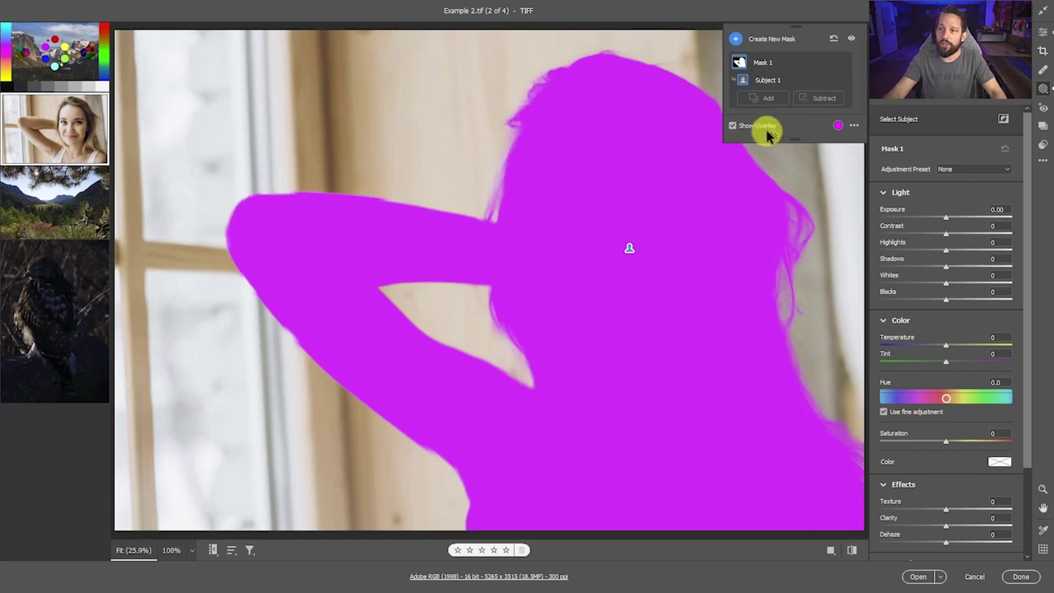
pyautogui.click(744, 127)
pyautogui.click(743, 127)
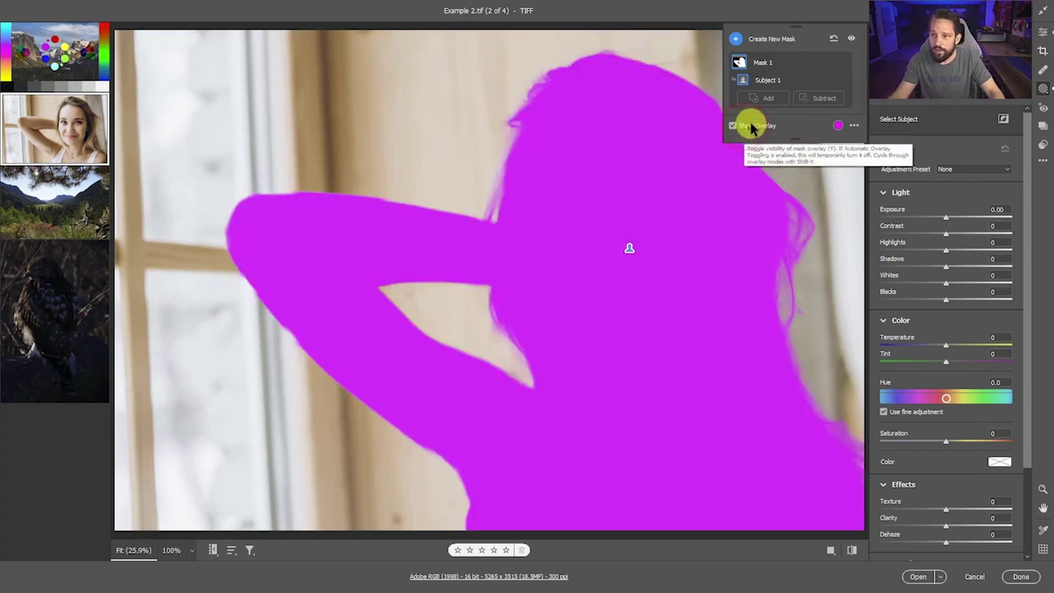
# Step: Keep the overlay magenta, fully opaque and on Affected Areas after trying other settings
pyautogui.click(838, 126)
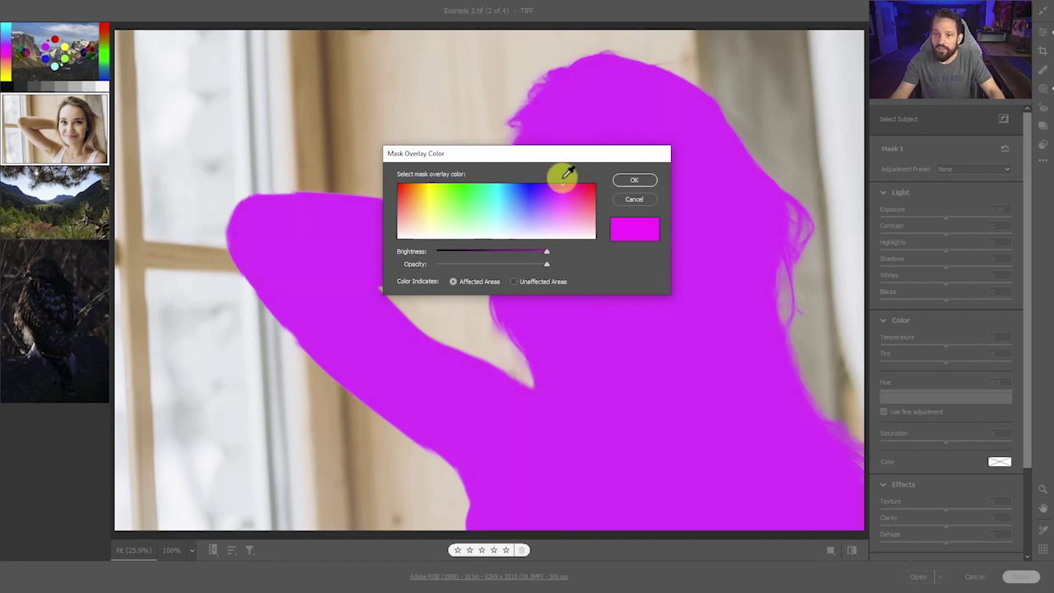
pyautogui.moveTo(544, 251); pyautogui.dragTo(575, 257)
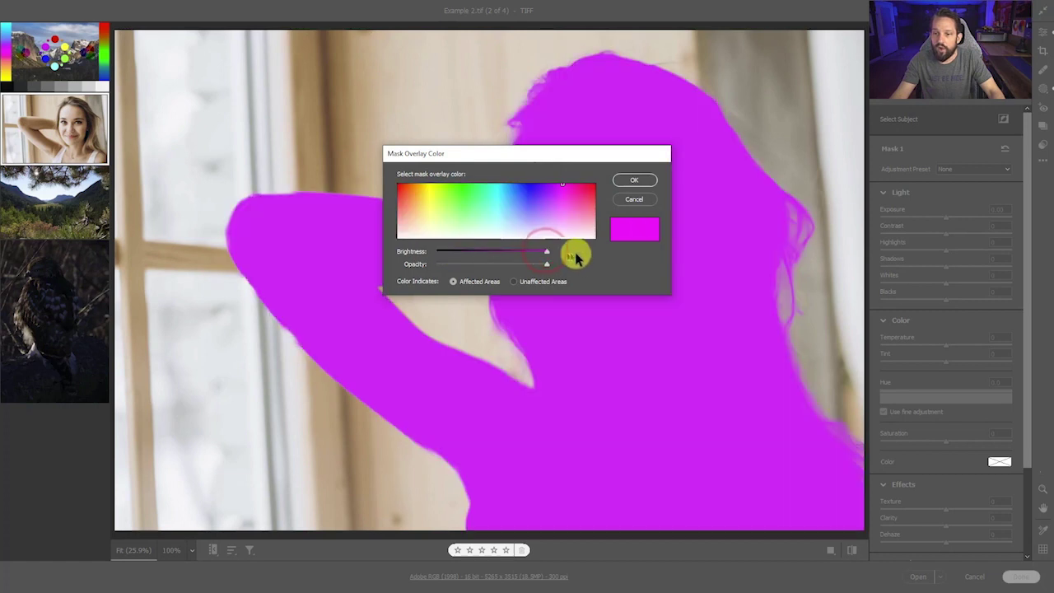
pyautogui.click(549, 256)
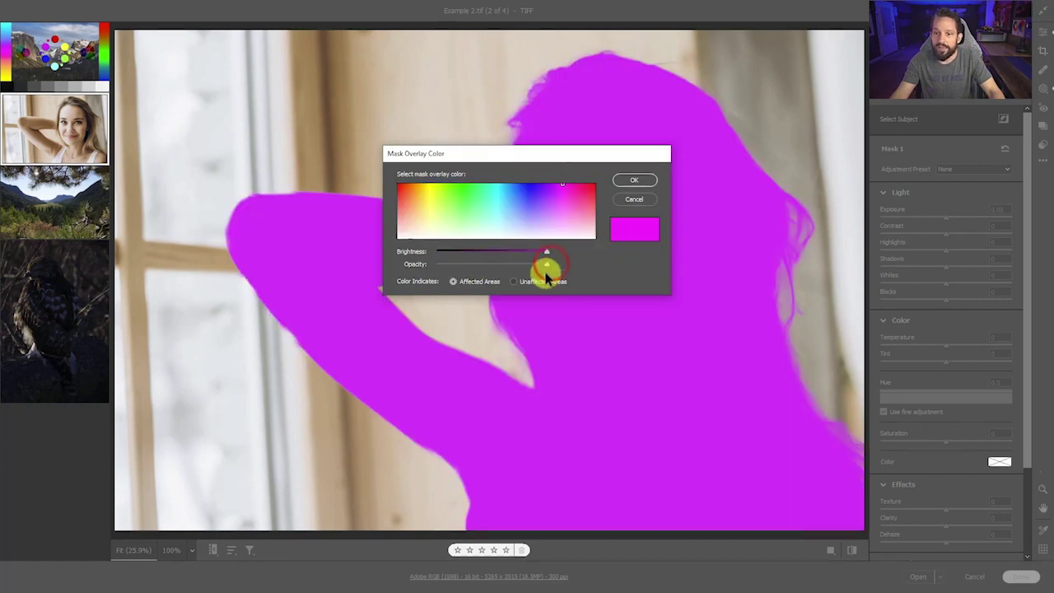
pyautogui.moveTo(546, 261); pyautogui.dragTo(496, 265)
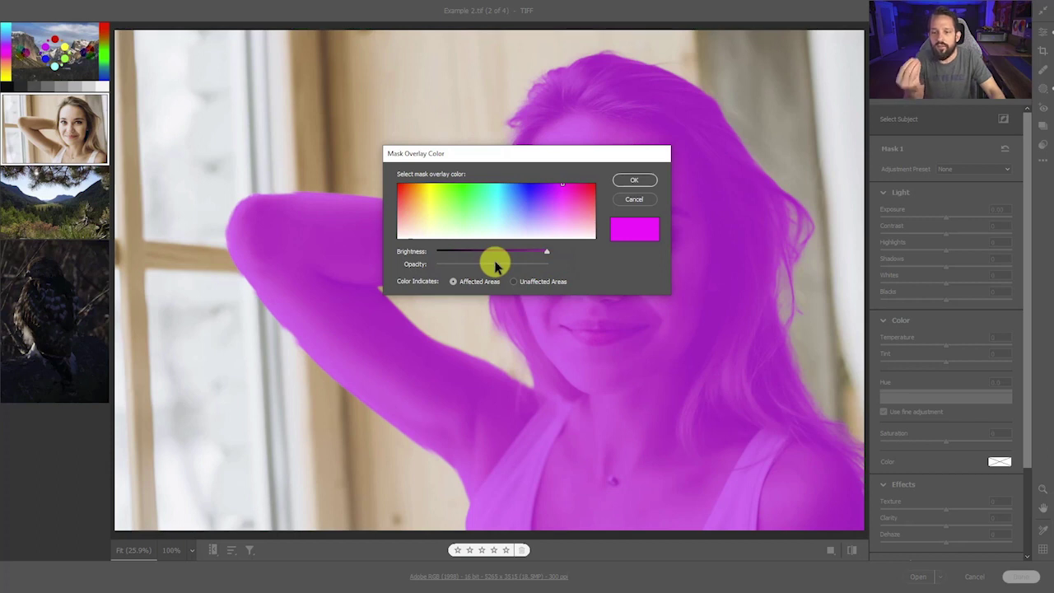
pyautogui.moveTo(495, 262); pyautogui.dragTo(577, 264)
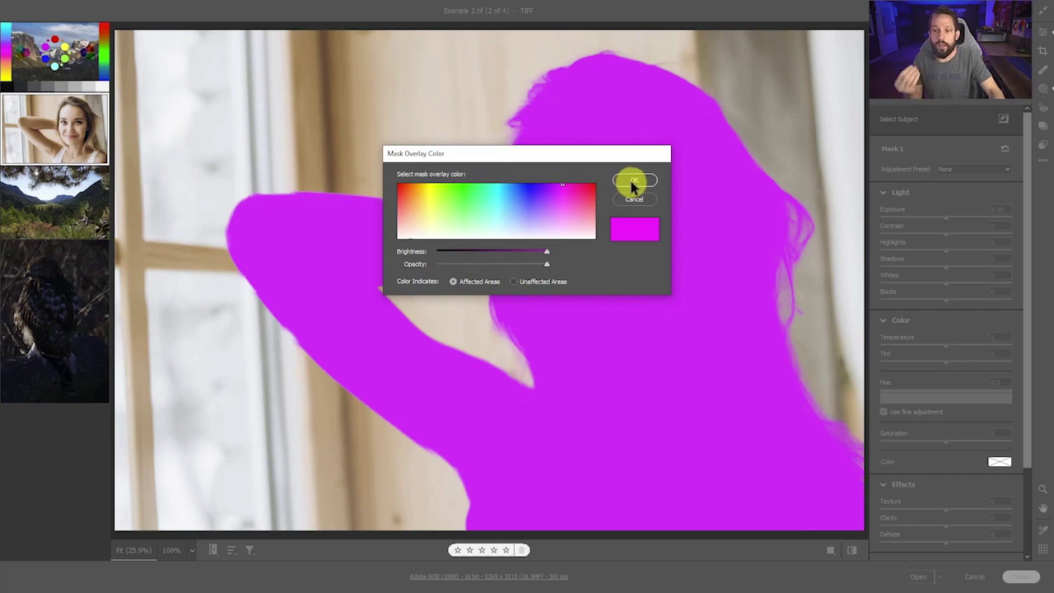
pyautogui.click(516, 281)
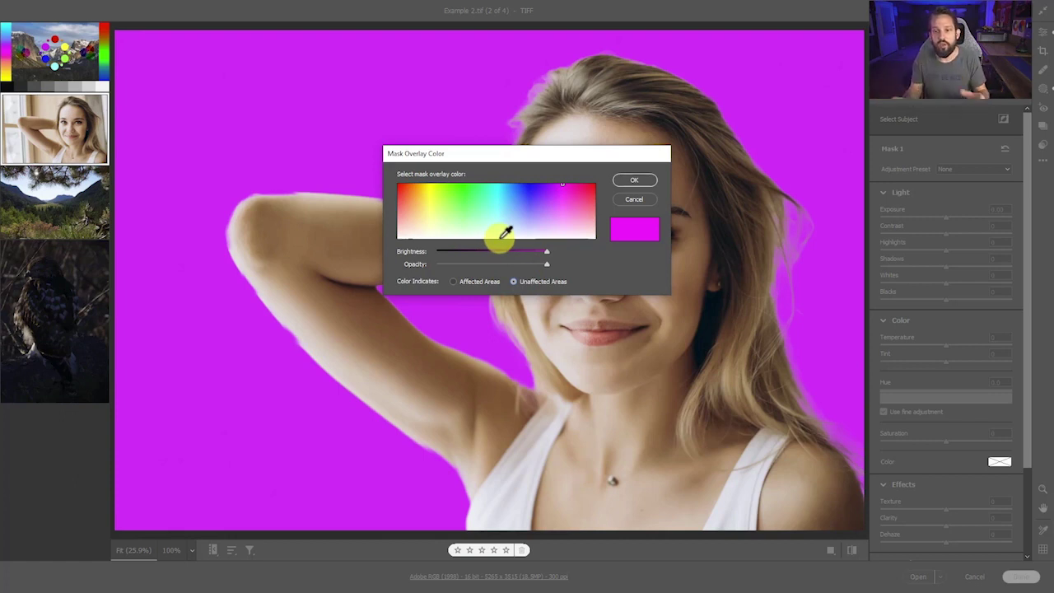
pyautogui.click(467, 282)
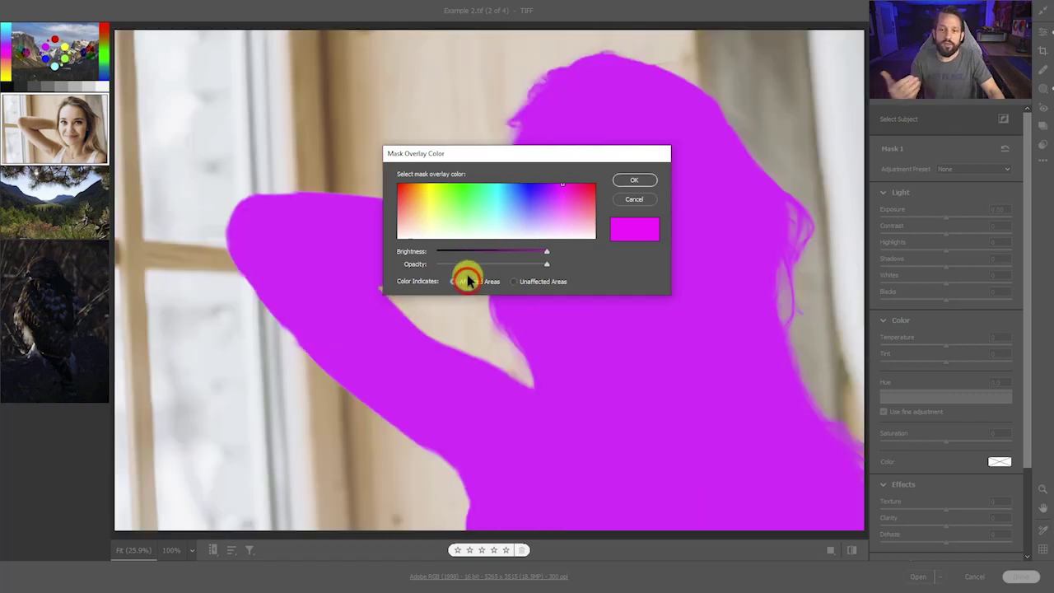
# Step: Accept the overlay settings, compare the overlay on and off, and rename Mask 1 to 'Girl'
pyautogui.click(641, 176)
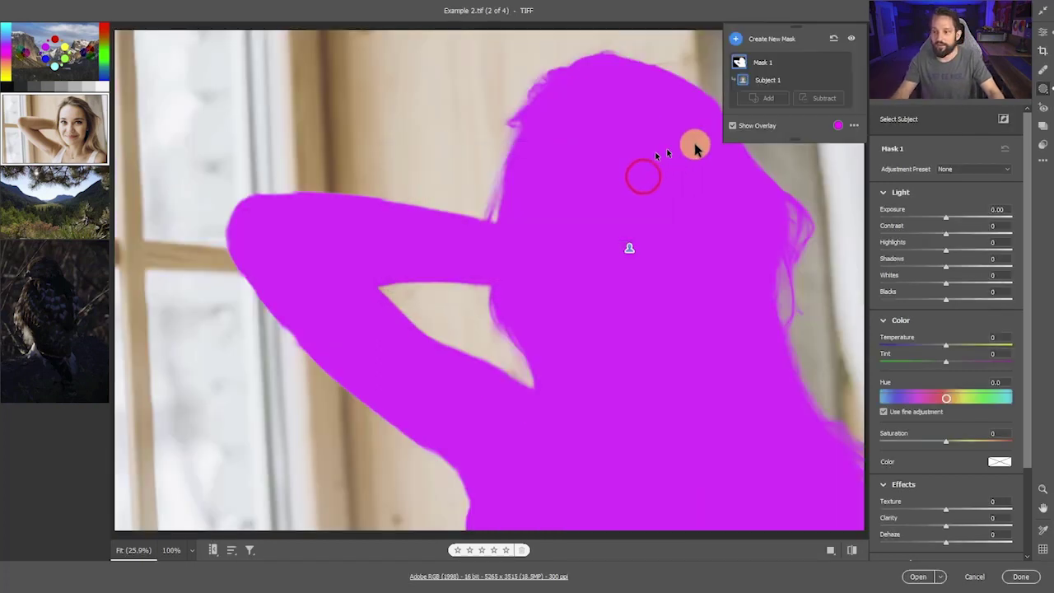
pyautogui.click(733, 126)
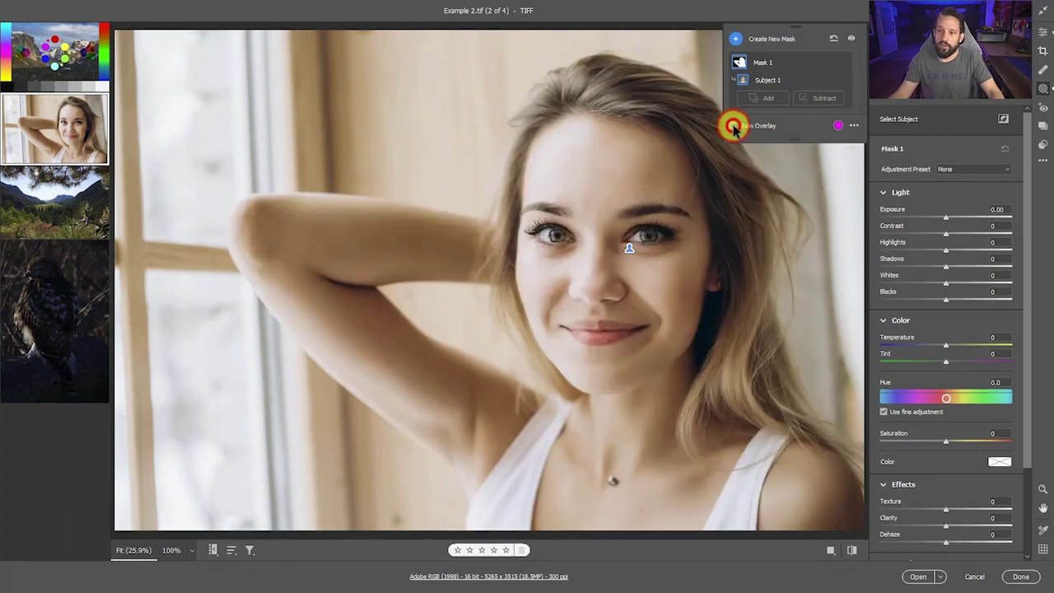
pyautogui.click(732, 126)
pyautogui.click(732, 126)
pyautogui.click(733, 126)
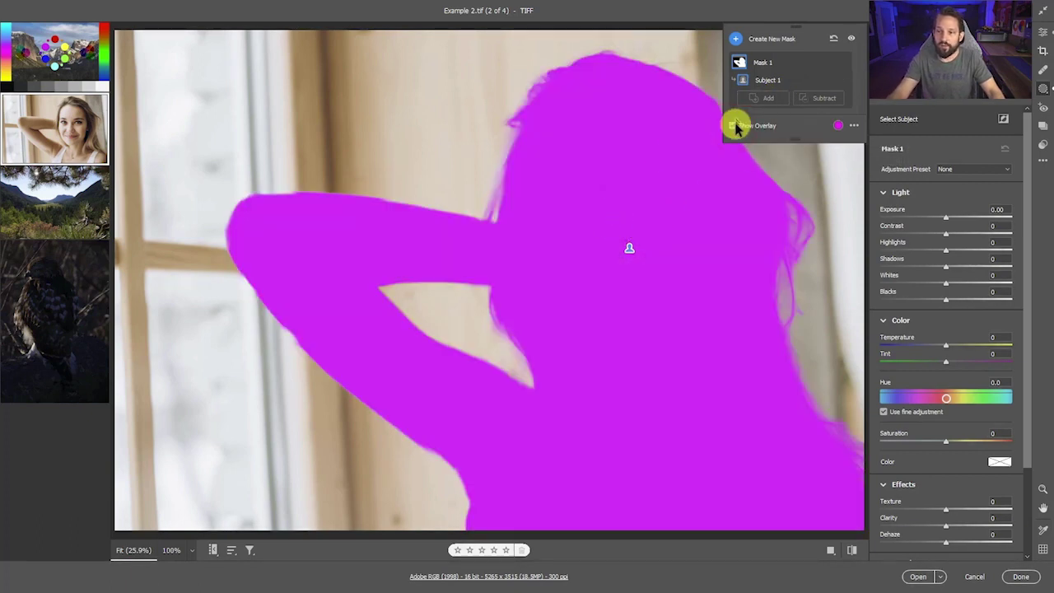
pyautogui.click(732, 126)
pyautogui.click(733, 126)
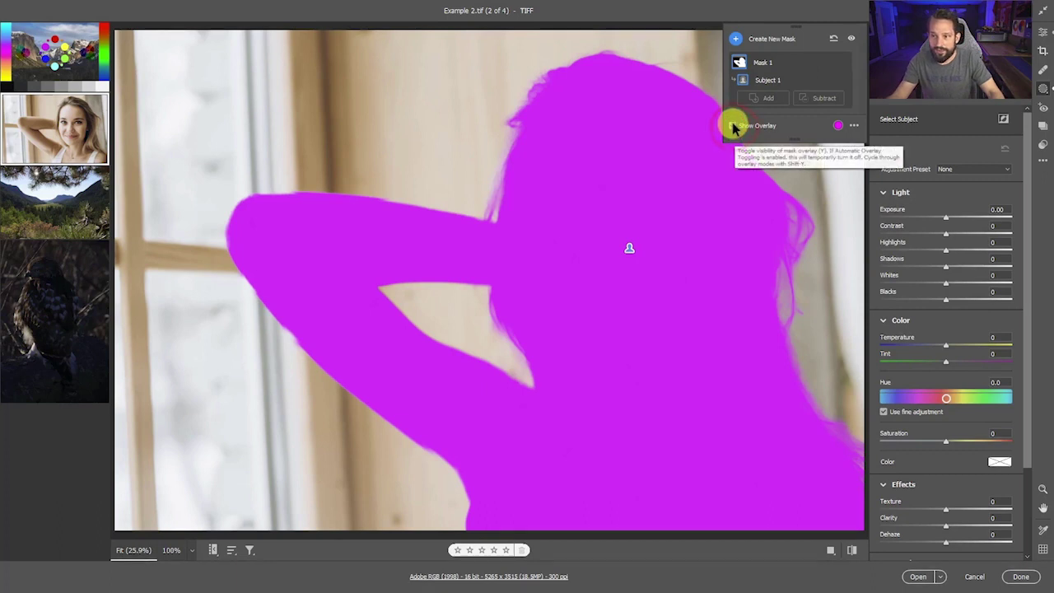
pyautogui.click(733, 126)
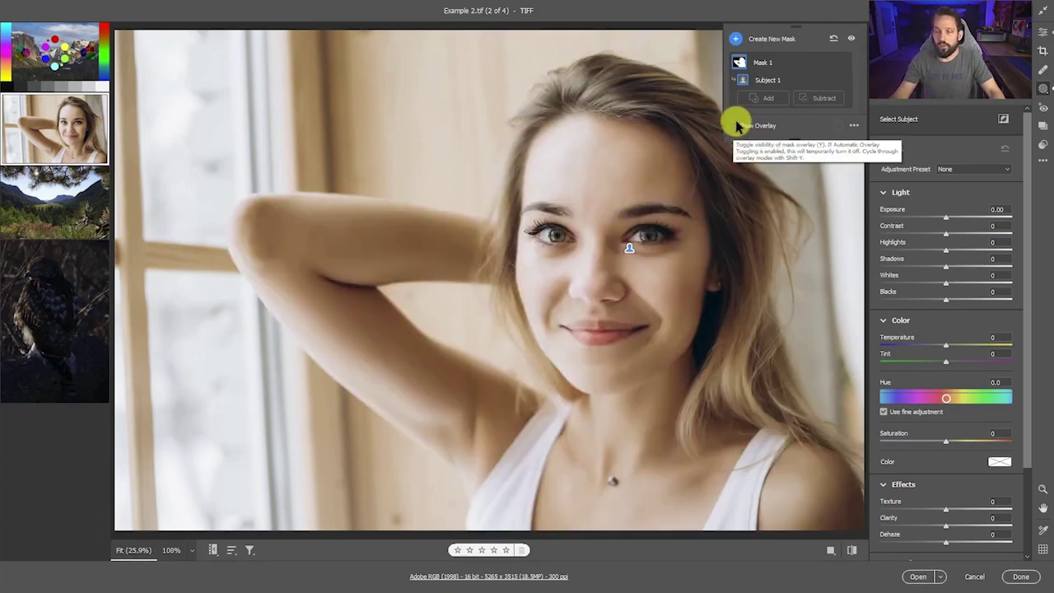
pyautogui.doubleClick(760, 65)
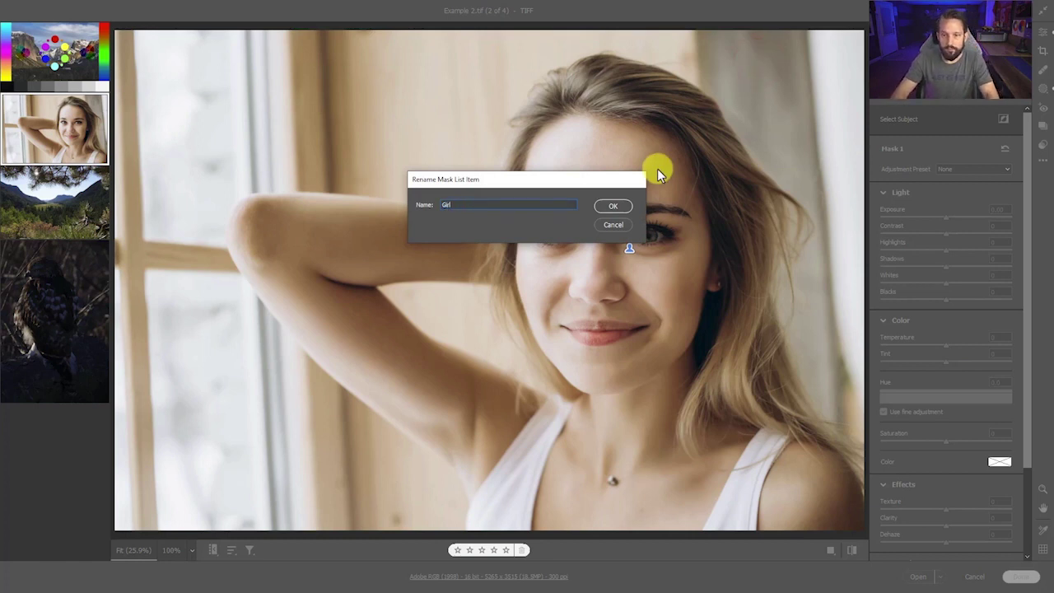
pyautogui.click(608, 206)
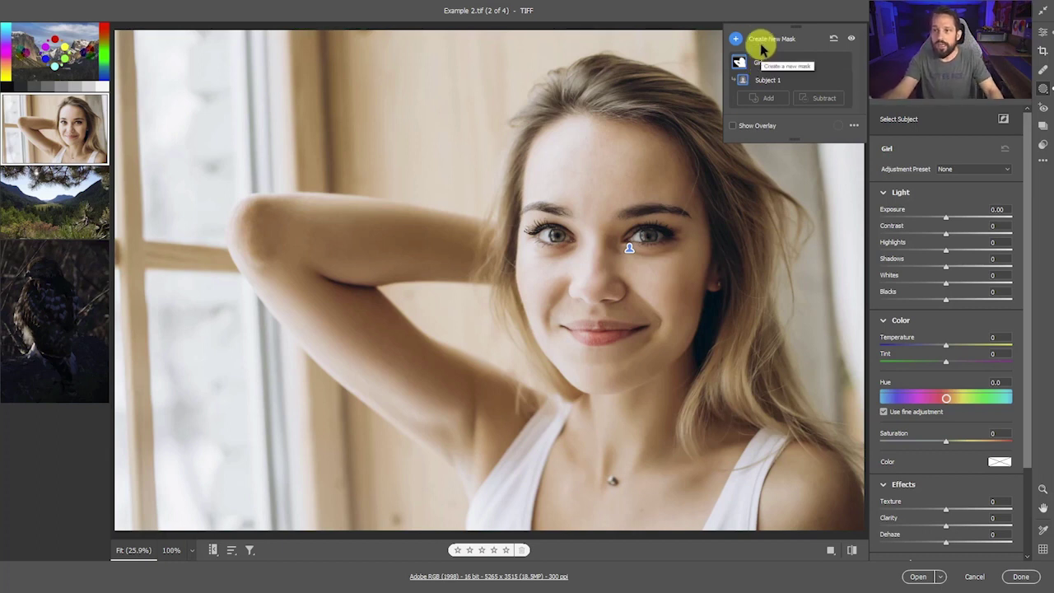
# Step: Duplicate the Girl mask
pyautogui.click(758, 39)
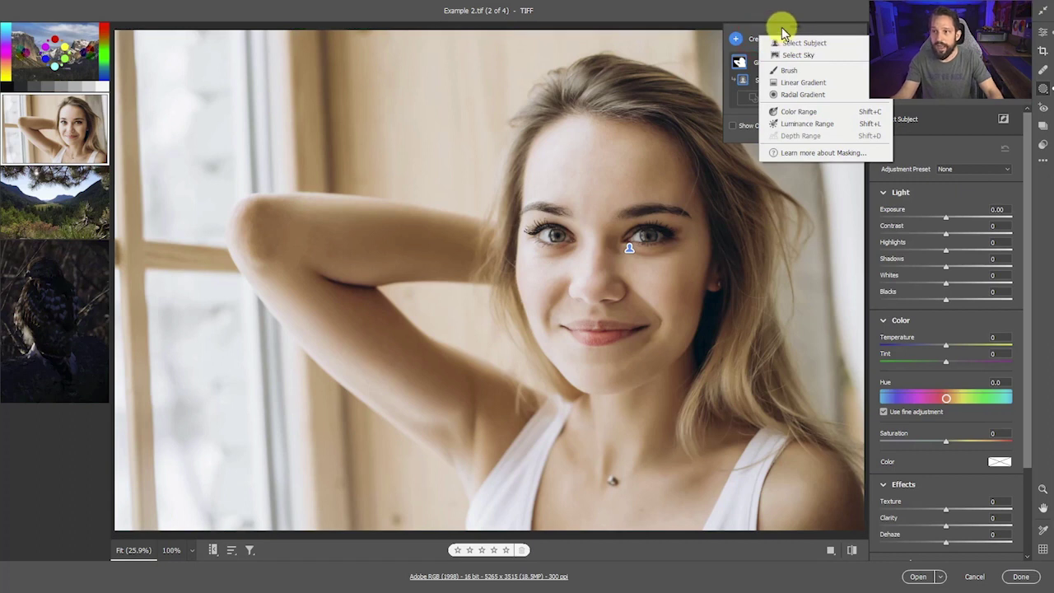
pyautogui.click(785, 39)
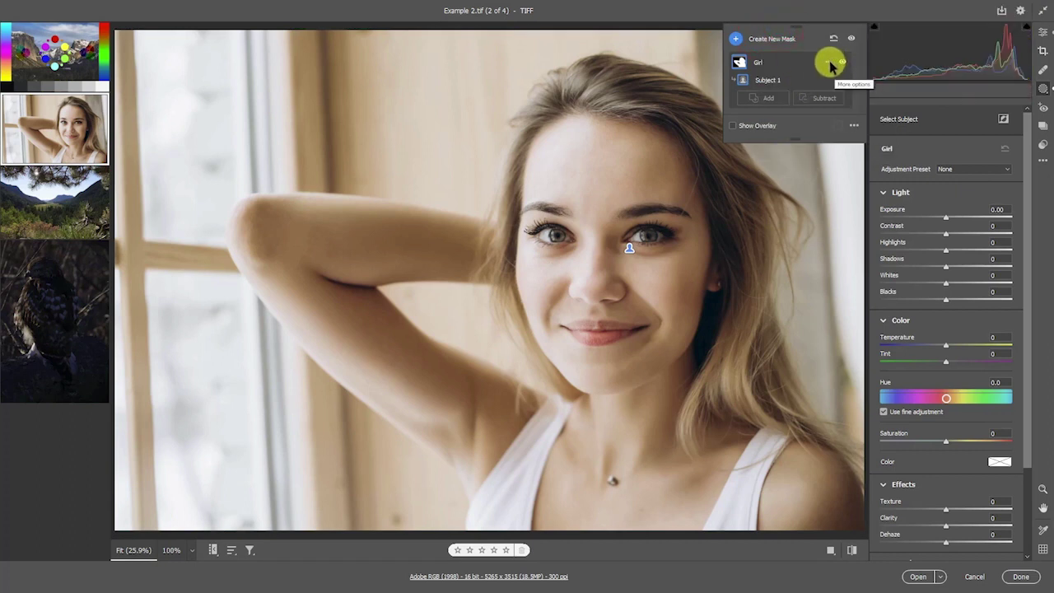
pyautogui.click(830, 62)
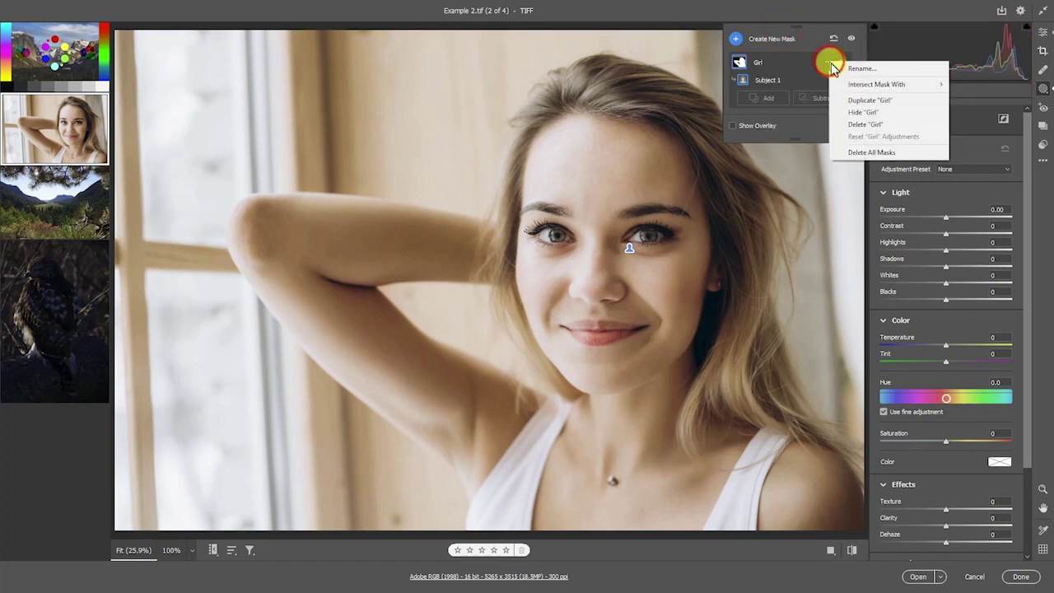
pyautogui.click(862, 102)
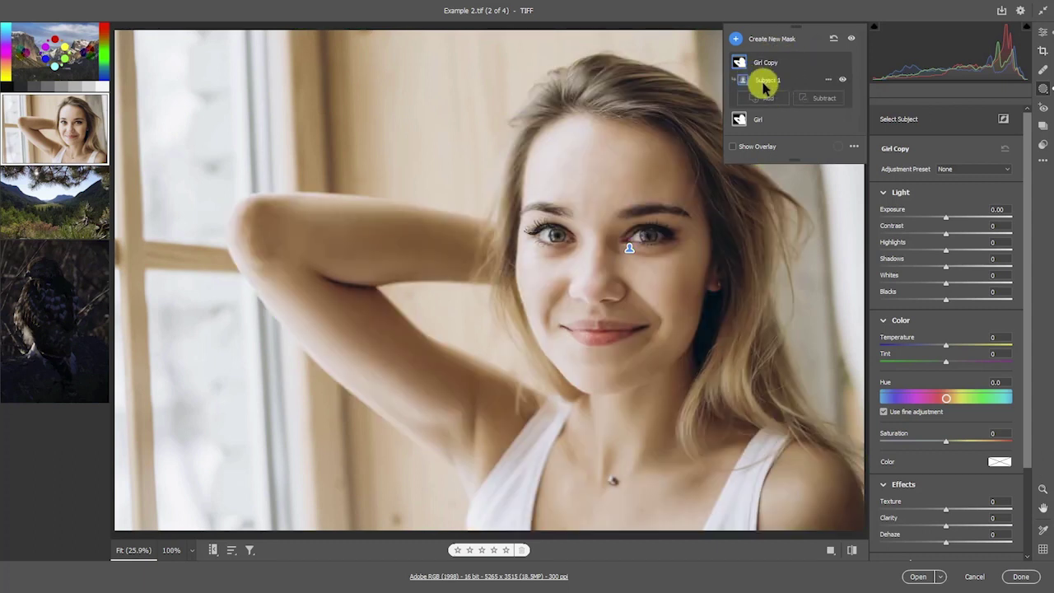
# Step: Invert the copy's Subject selection to cover the background and rename it 'Background'
pyautogui.moveTo(746, 83)
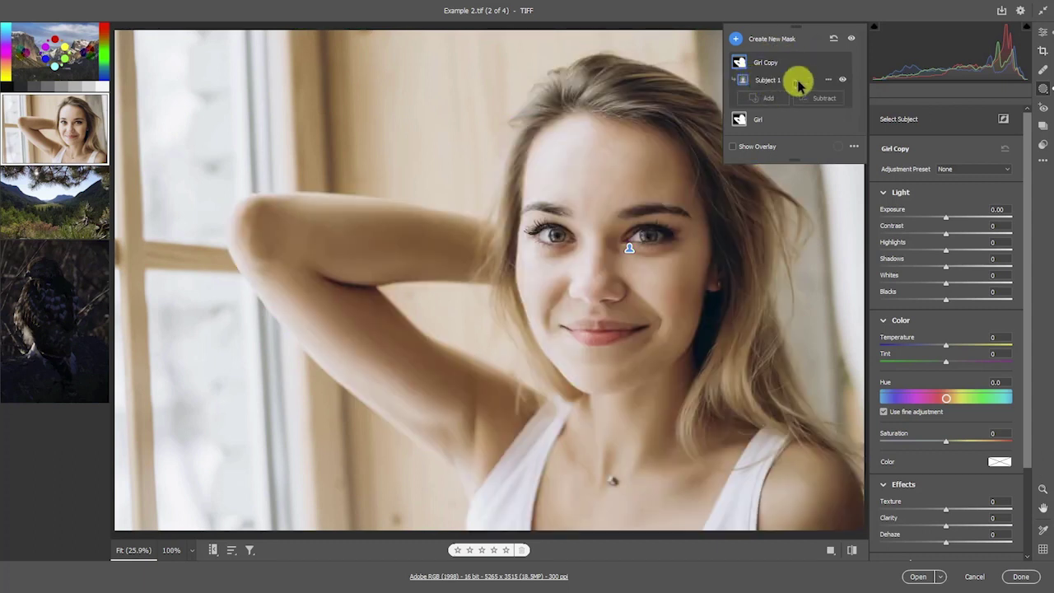
pyautogui.click(829, 79)
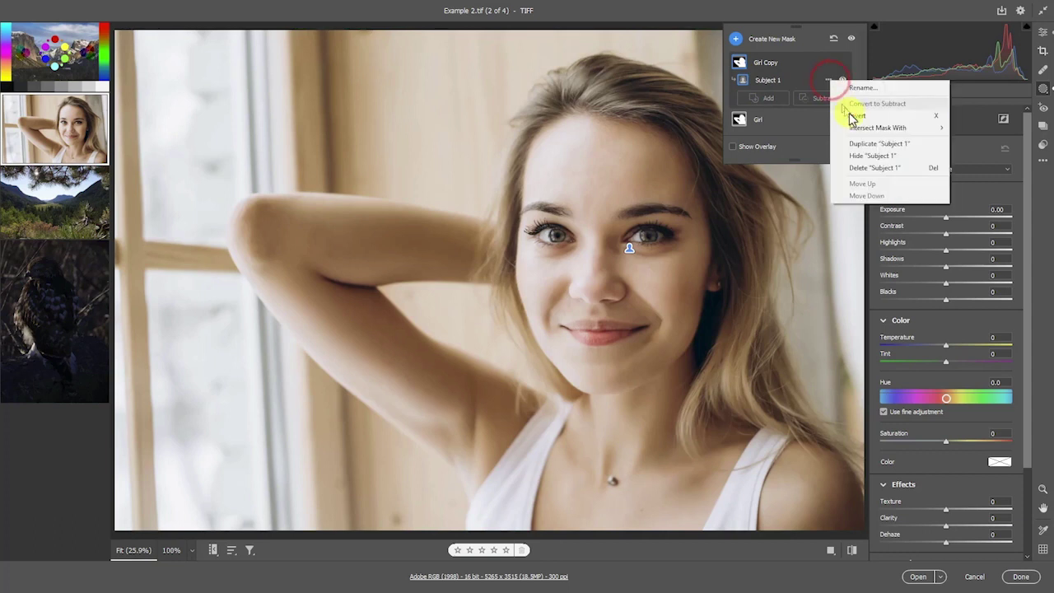
pyautogui.click(857, 120)
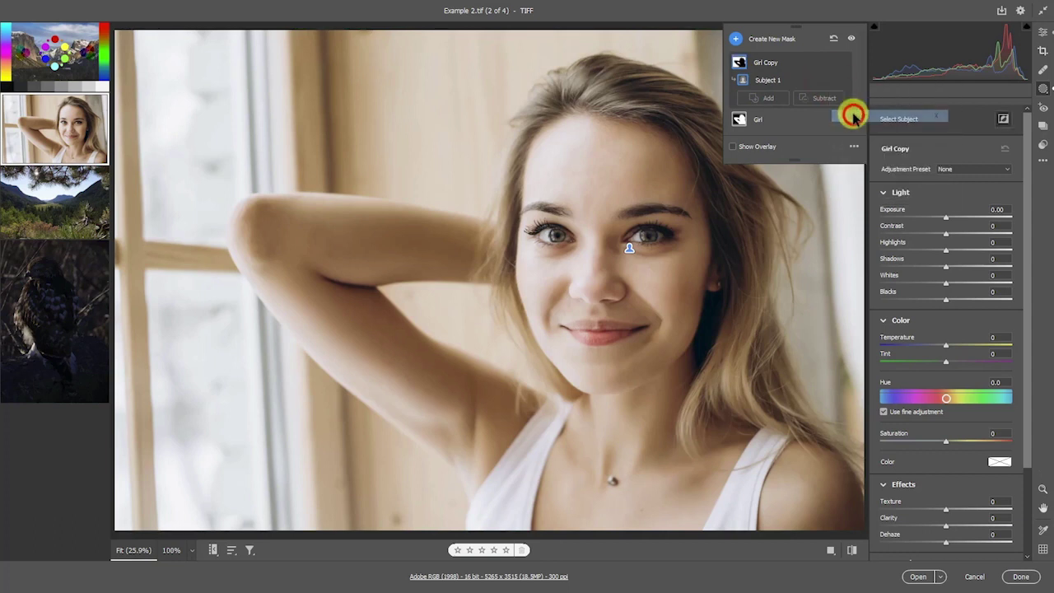
pyautogui.moveTo(739, 67)
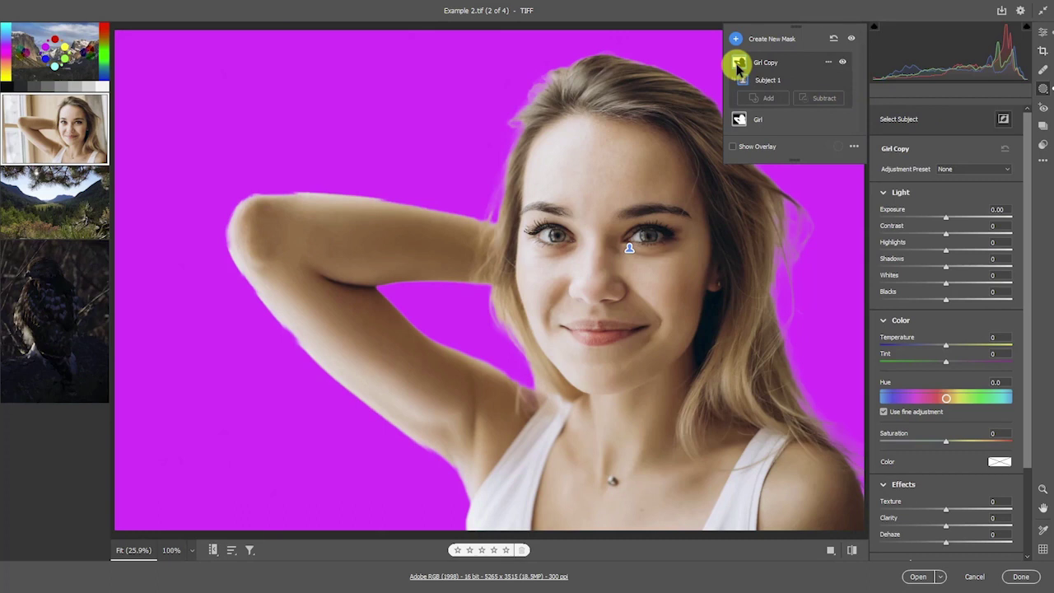
pyautogui.doubleClick(758, 64)
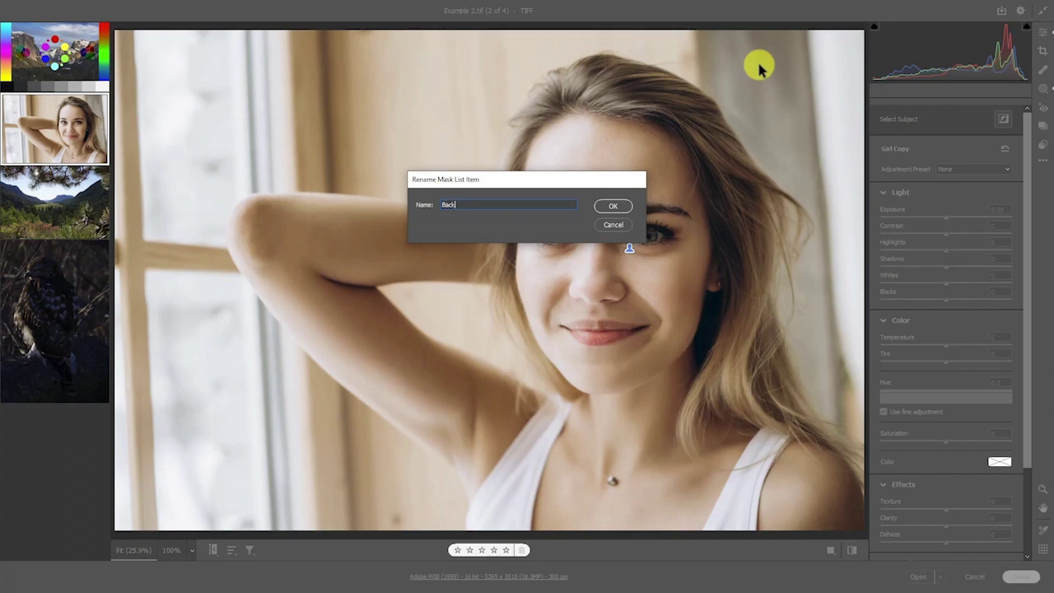
pyautogui.press('Return')
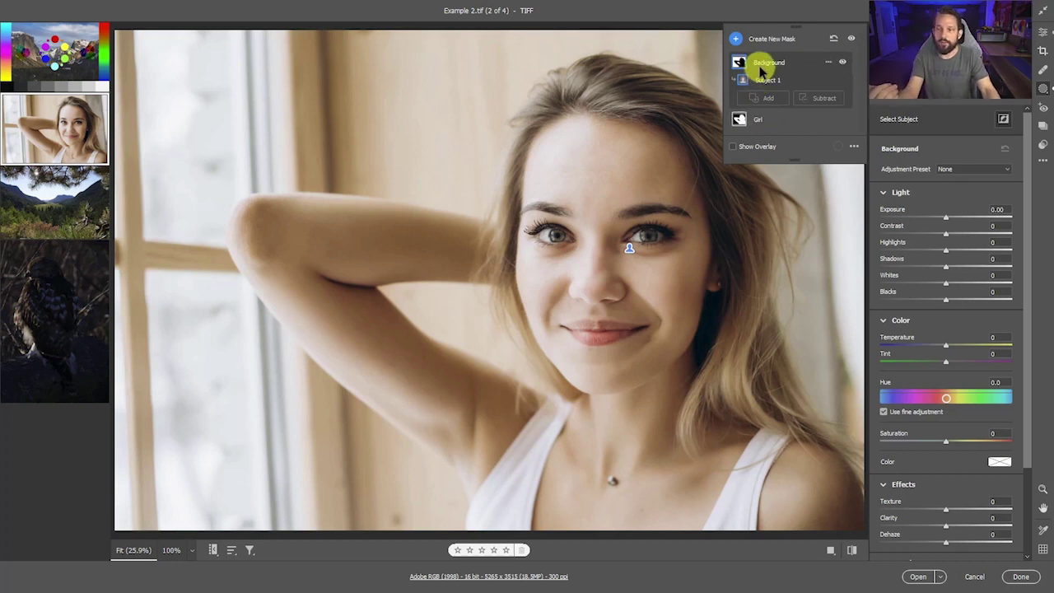
# Step: Give the Girl mask +0.15 exposure, −40 highlights and +14 shadows
pyautogui.click(764, 121)
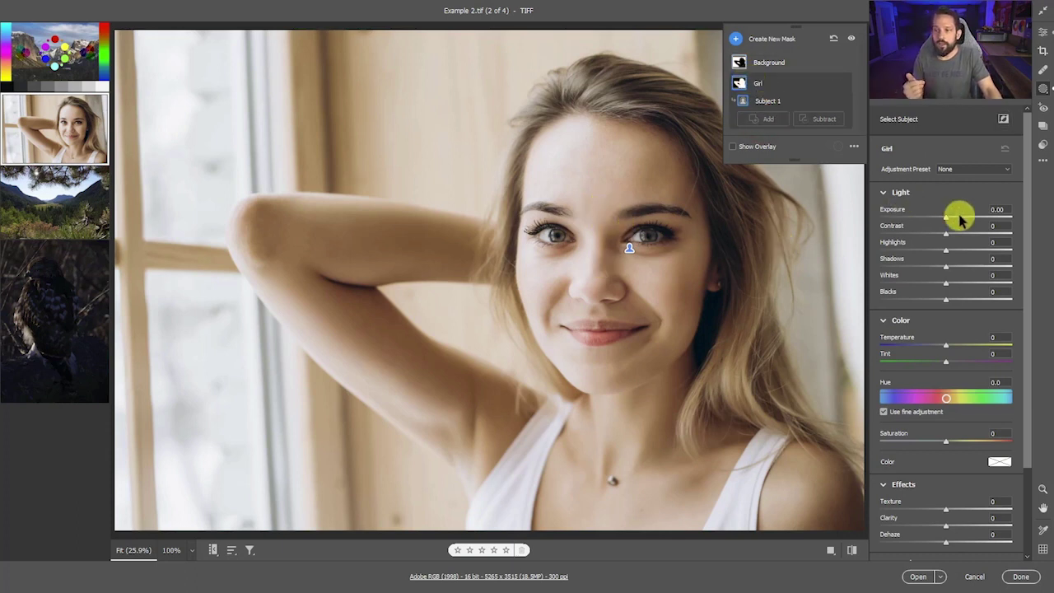
pyautogui.moveTo(947, 221); pyautogui.dragTo(956, 266)
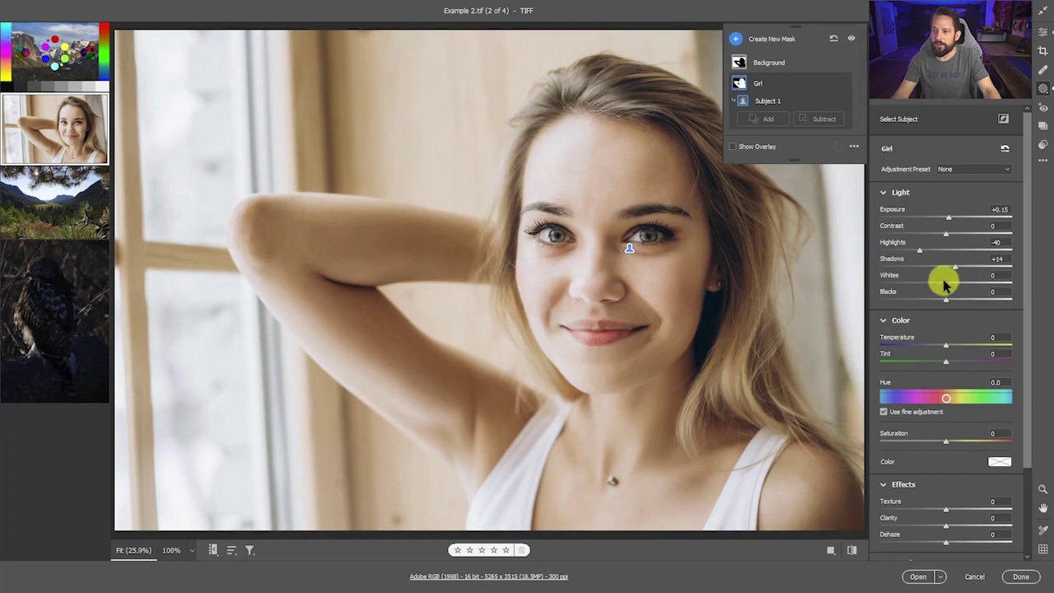
pyautogui.click(883, 192)
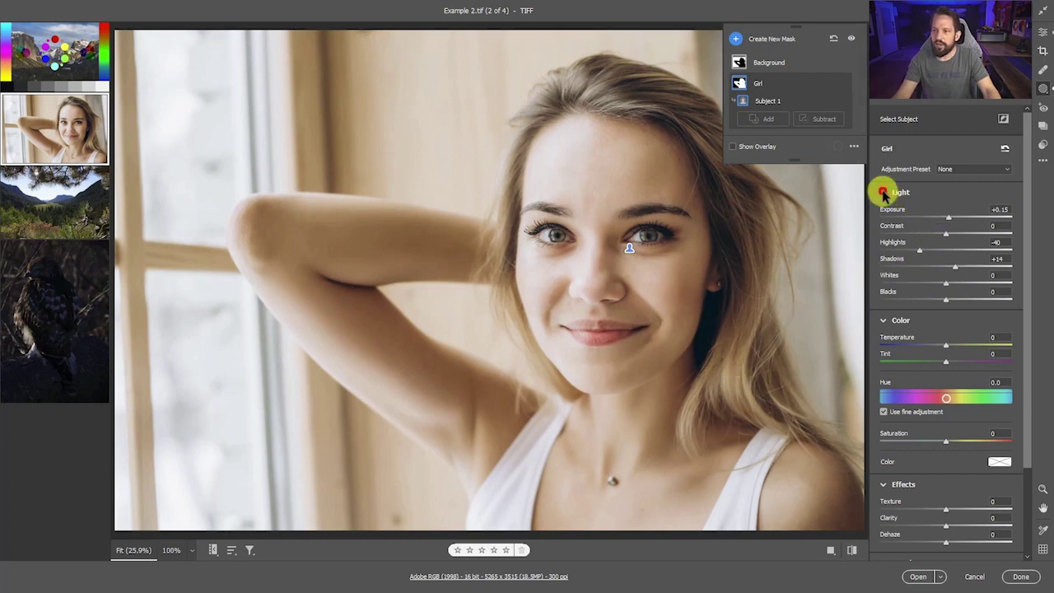
# Step: Raise the Background mask's exposure to +0.35
pyautogui.click(764, 62)
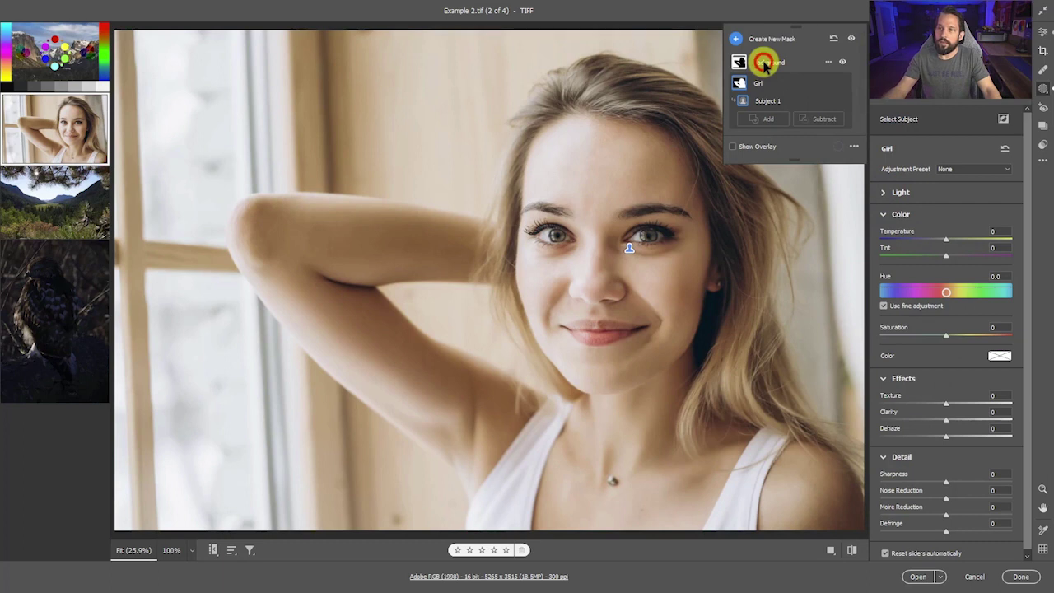
pyautogui.click(886, 194)
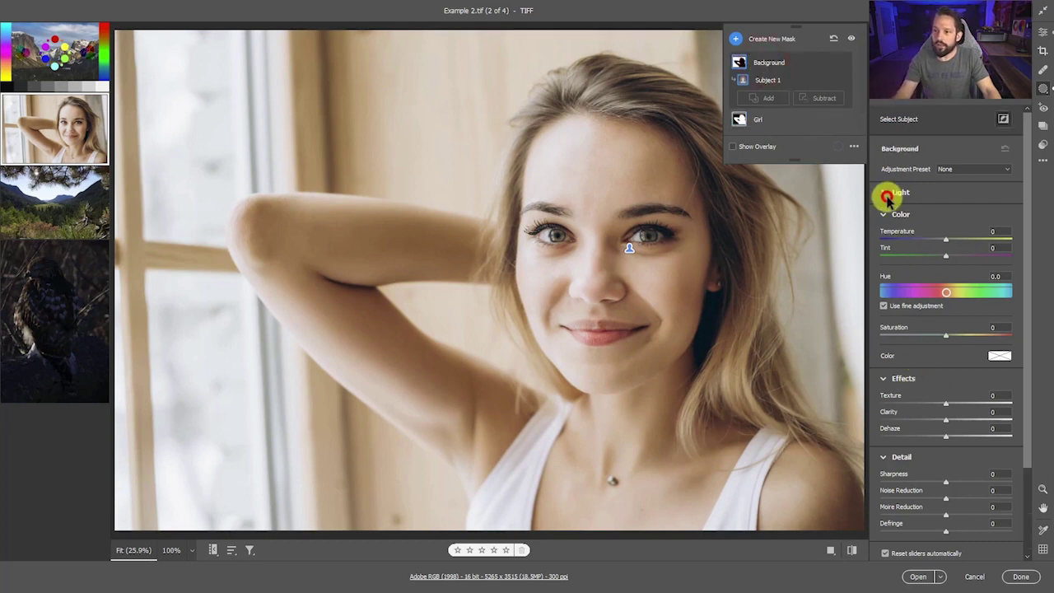
pyautogui.moveTo(946, 219); pyautogui.dragTo(948, 220)
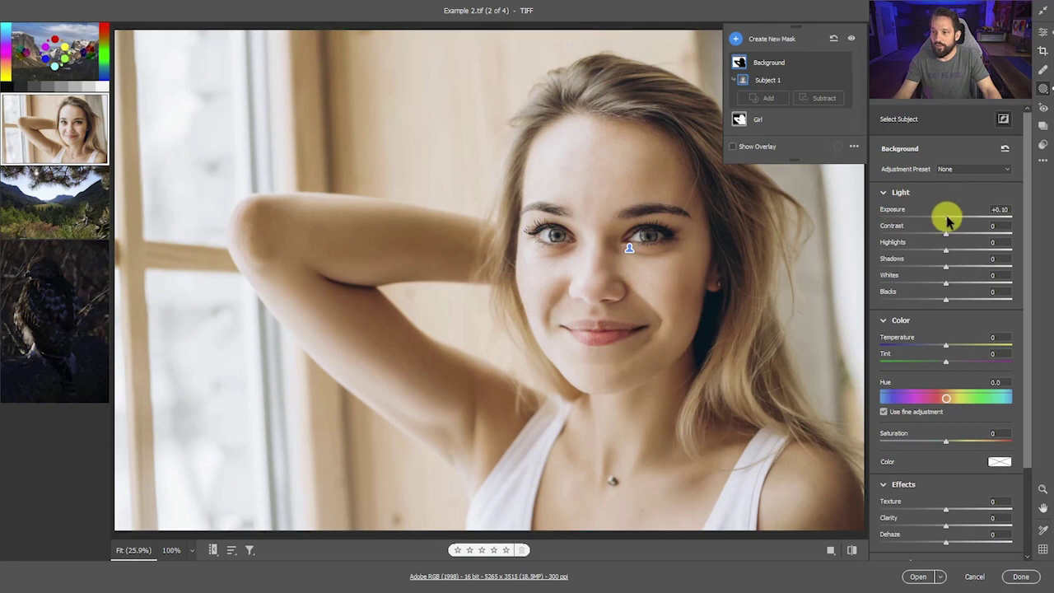
pyautogui.moveTo(946, 215)
pyautogui.mouseDown()
pyautogui.moveTo(953, 221)
pyautogui.moveTo(956, 203)
pyautogui.mouseUp()
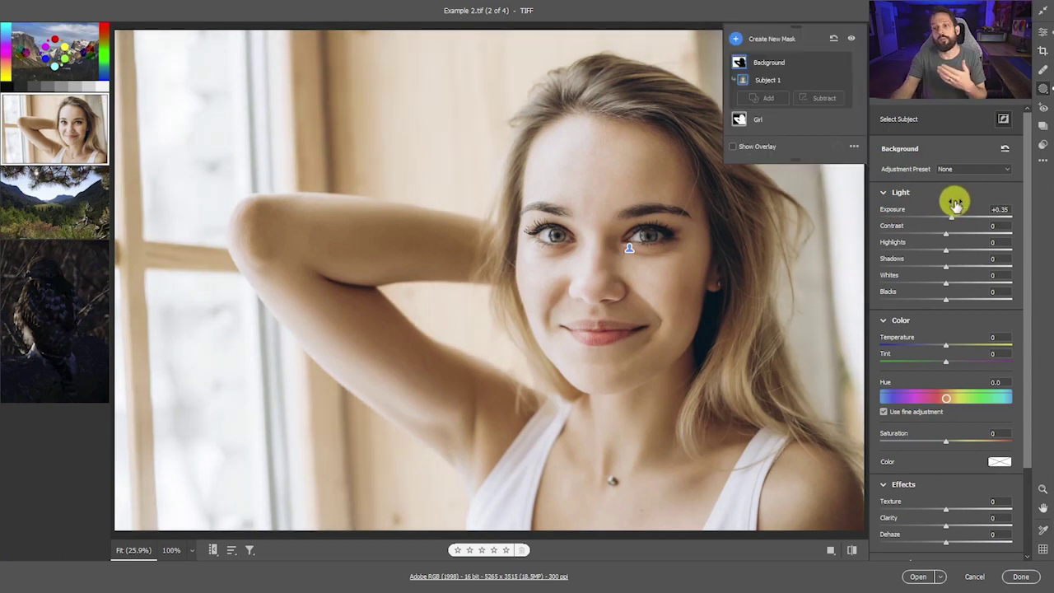